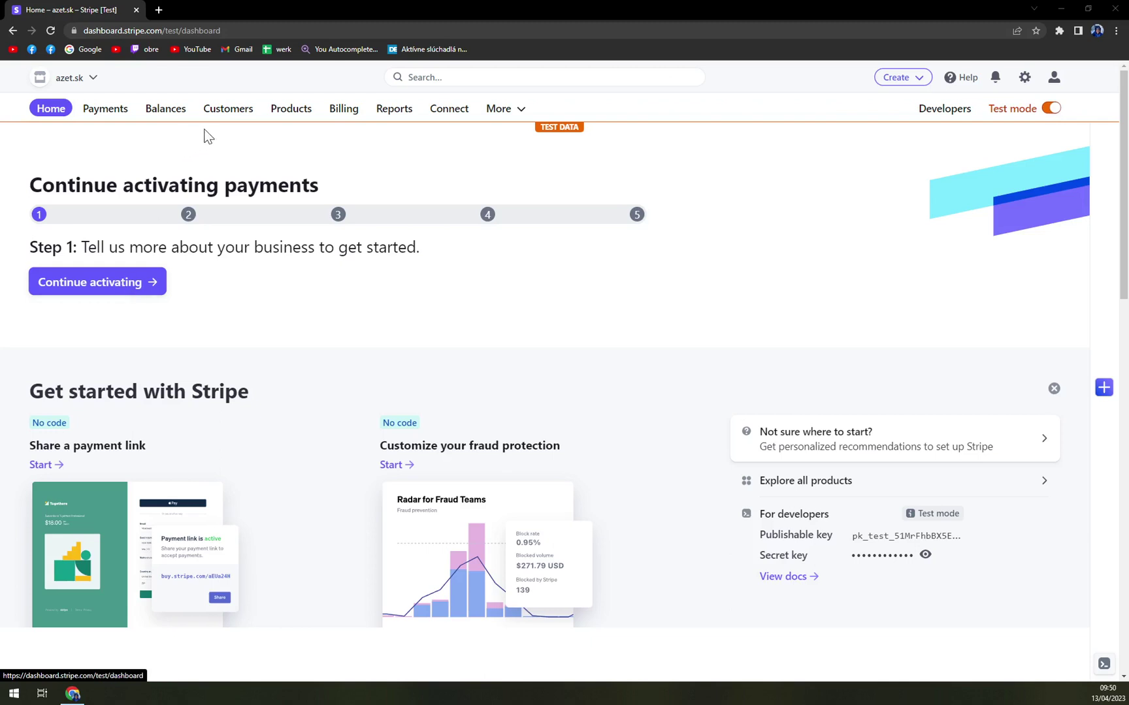
Start a new shipping rate in the product catalogue and set its amount to 4.99 EUR.
{"action": "left_click", "coordinate": [300, 114]}
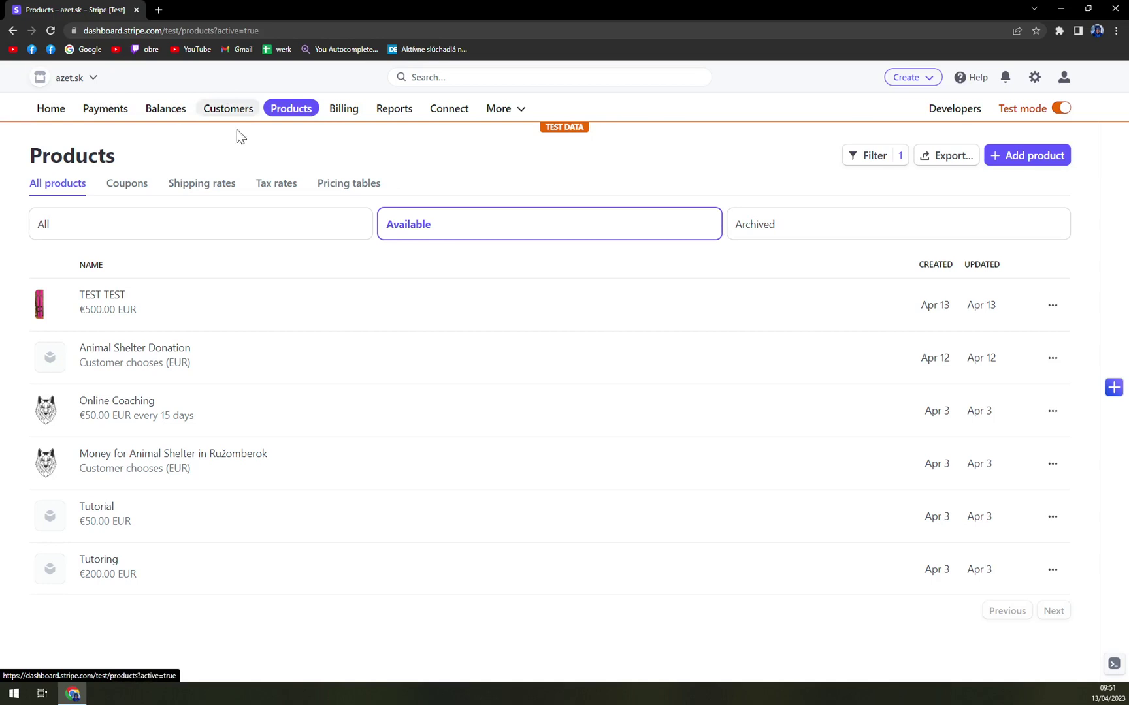
{"action": "left_click", "coordinate": [199, 192]}
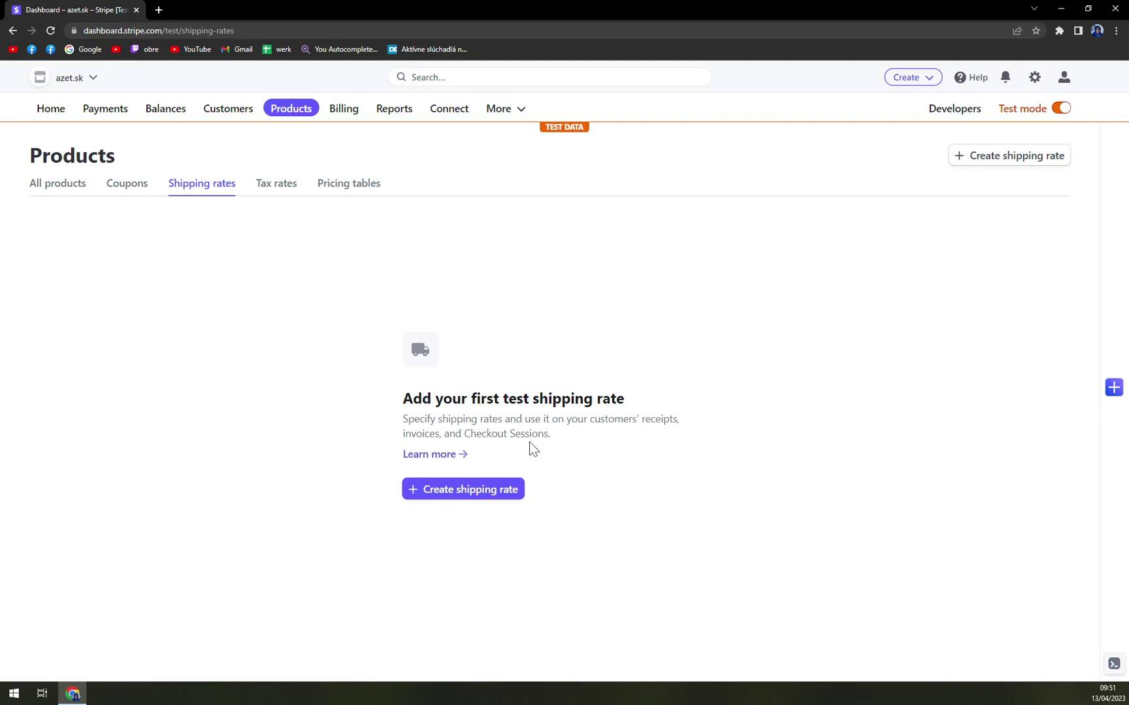
{"action": "left_click", "coordinate": [497, 494]}
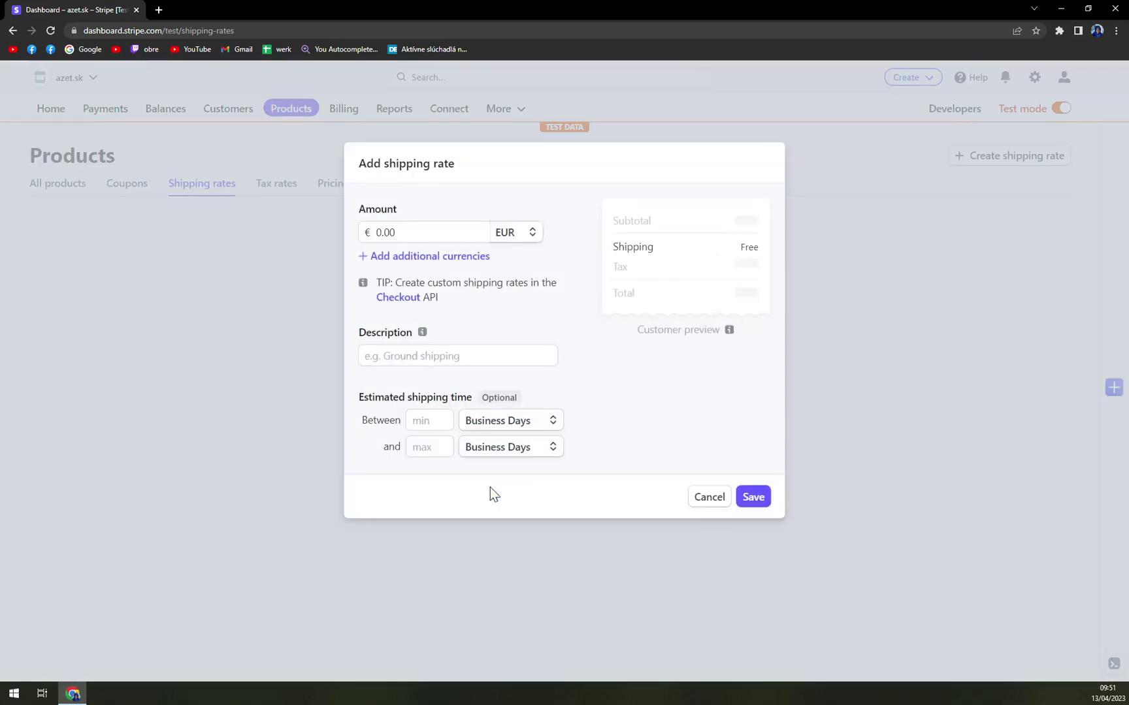
{"action": "left_click", "coordinate": [407, 223]}
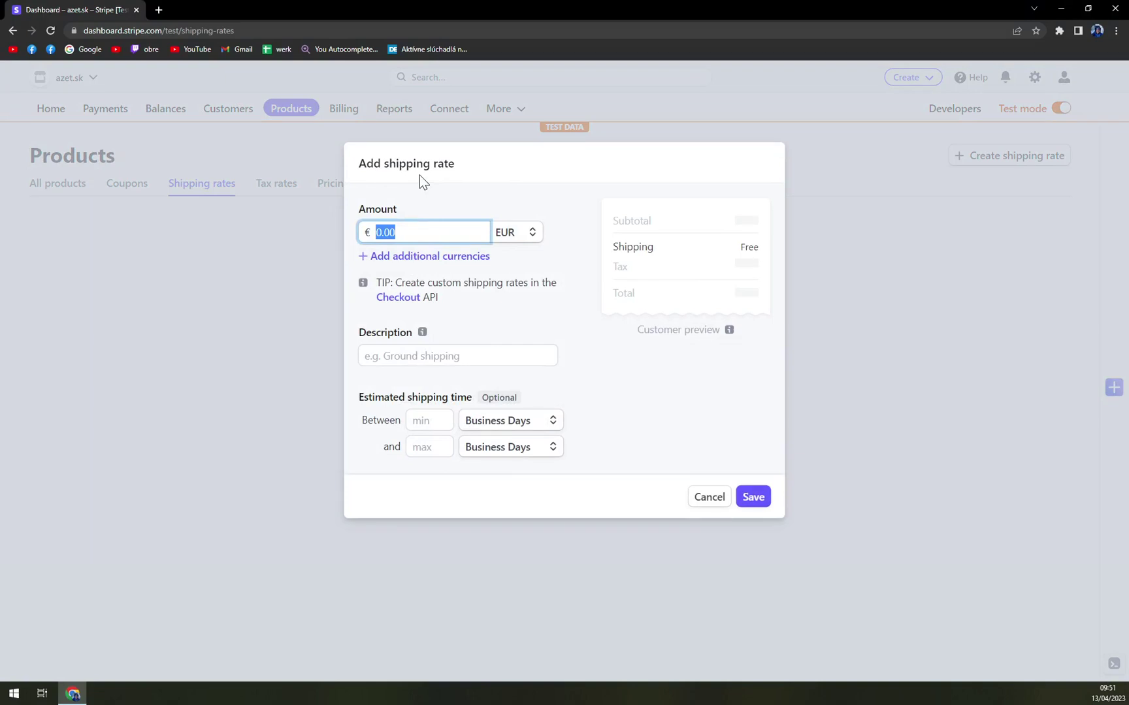
{"action": "type", "text": "4.99"}
{"action": "left_click", "coordinate": [515, 268]}
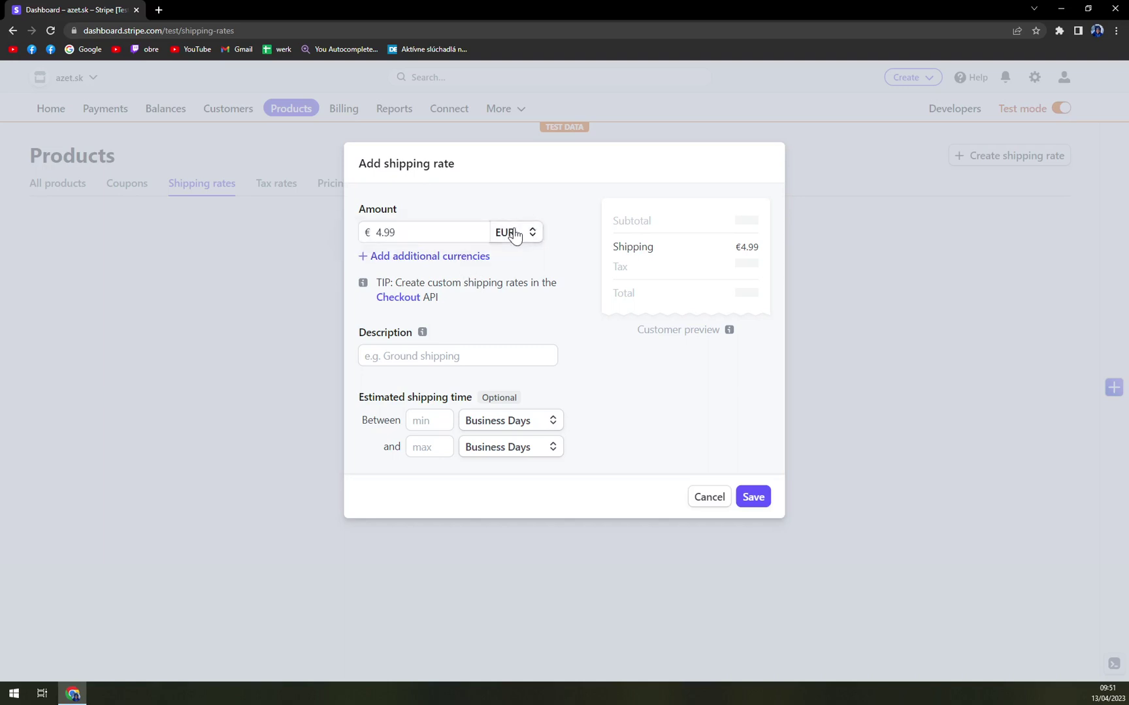
{"action": "left_click", "coordinate": [513, 233]}
{"action": "scroll", "coordinate": [562, 366], "scroll_direction": "down", "scroll_amount": 1}
{"action": "scroll", "coordinate": [622, 388], "scroll_direction": "down", "scroll_amount": 1}
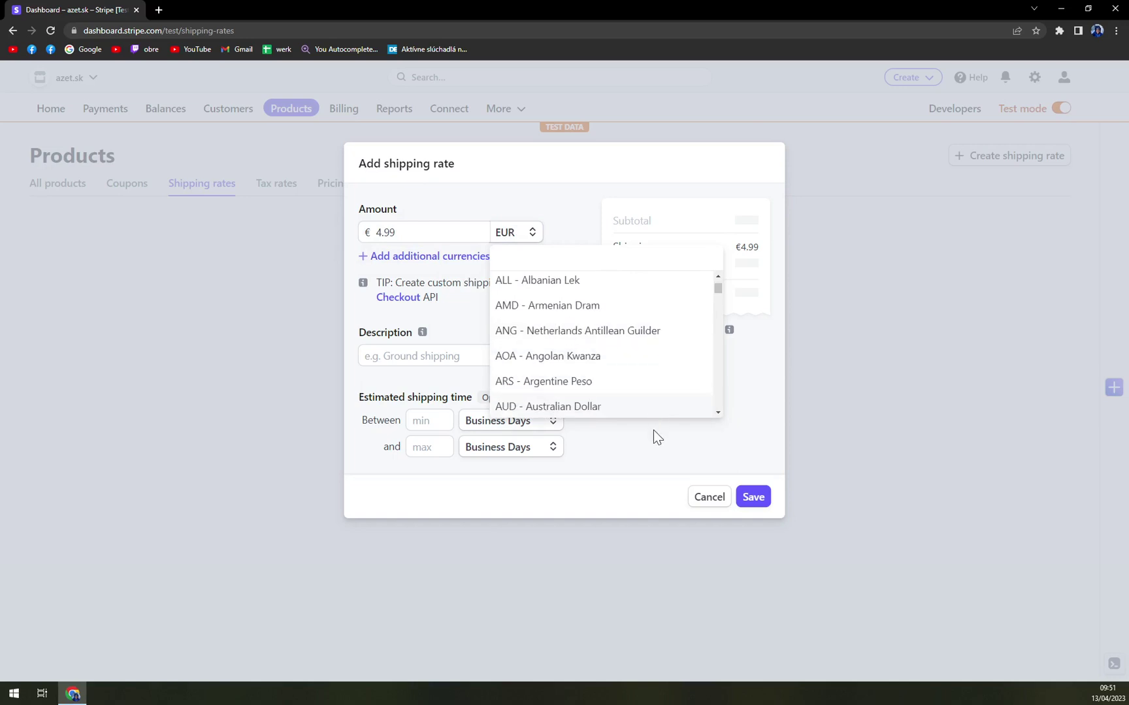
{"action": "left_click", "coordinate": [637, 458]}
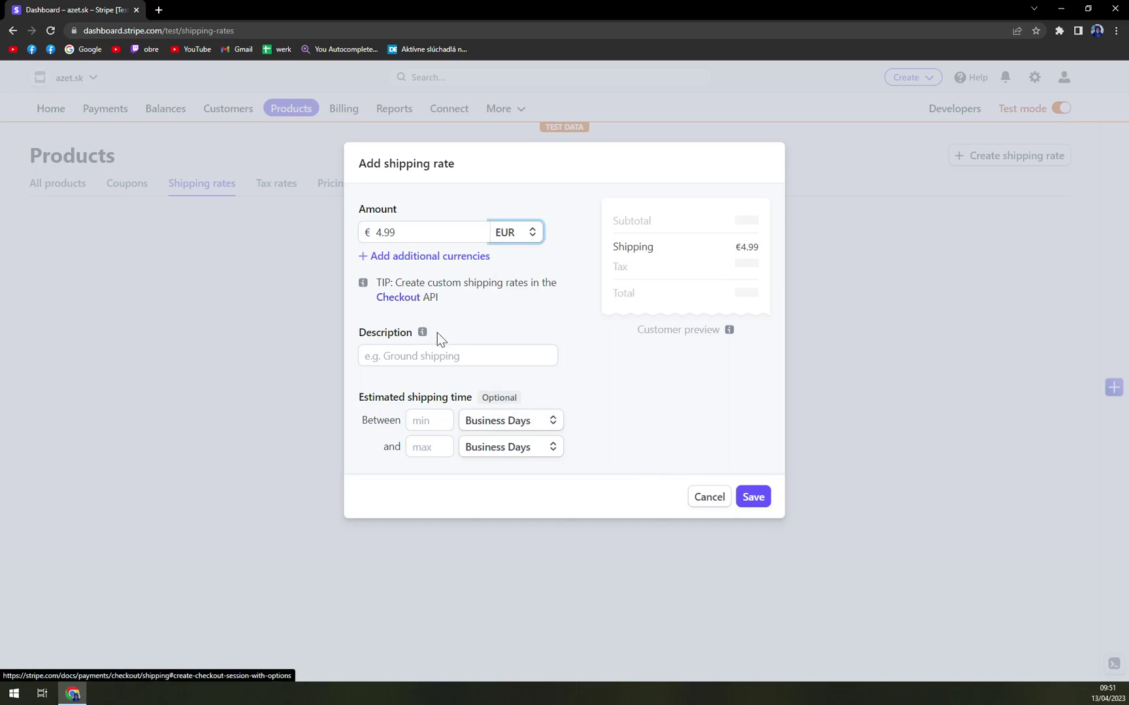
Enter "Standard Rate" as the shipping rate's description.
{"action": "left_click", "coordinate": [428, 356]}
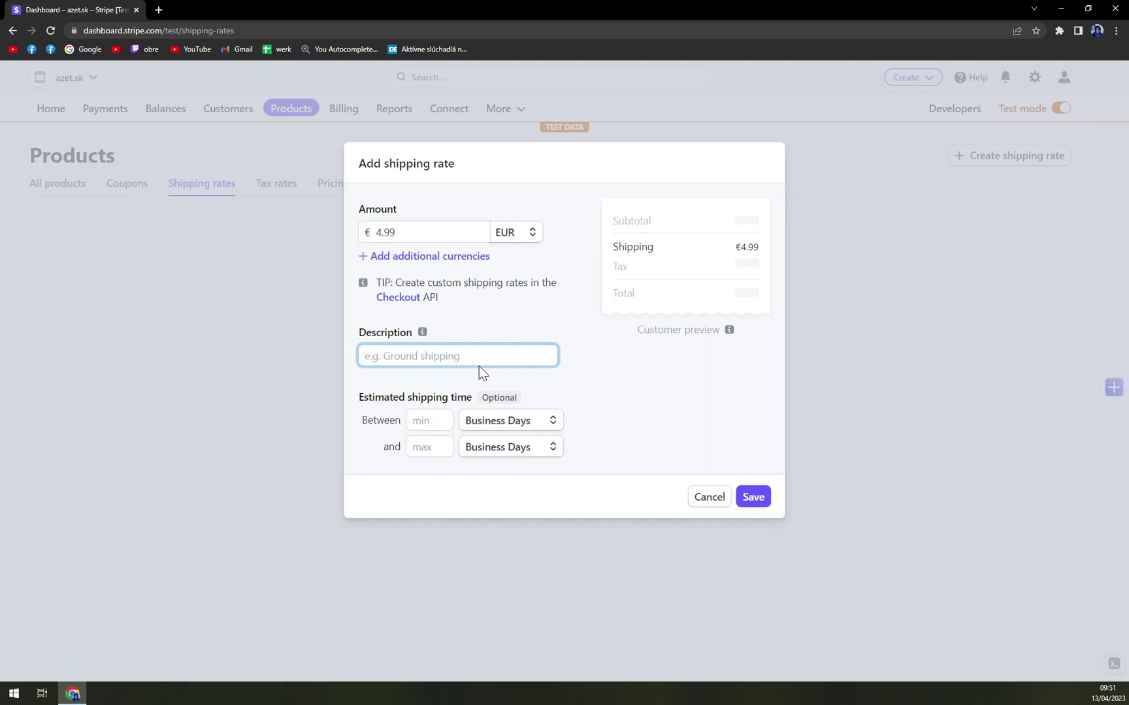
{"action": "type", "text": "Standard Rate"}
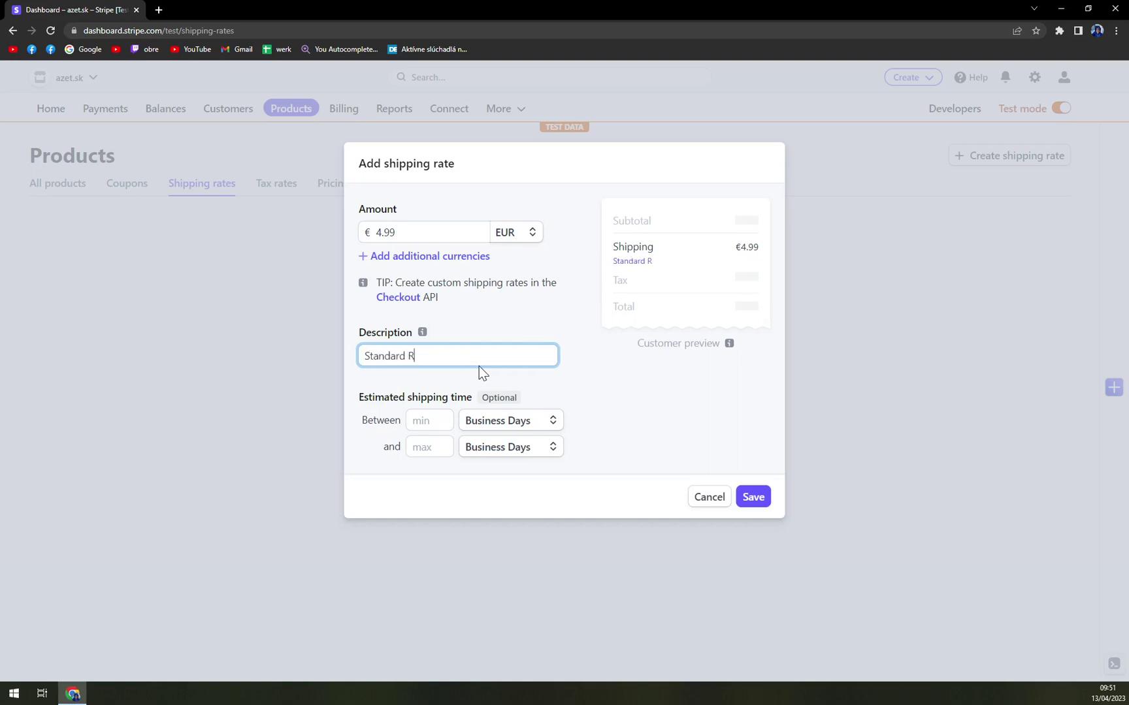
{"action": "left_click", "coordinate": [668, 389]}
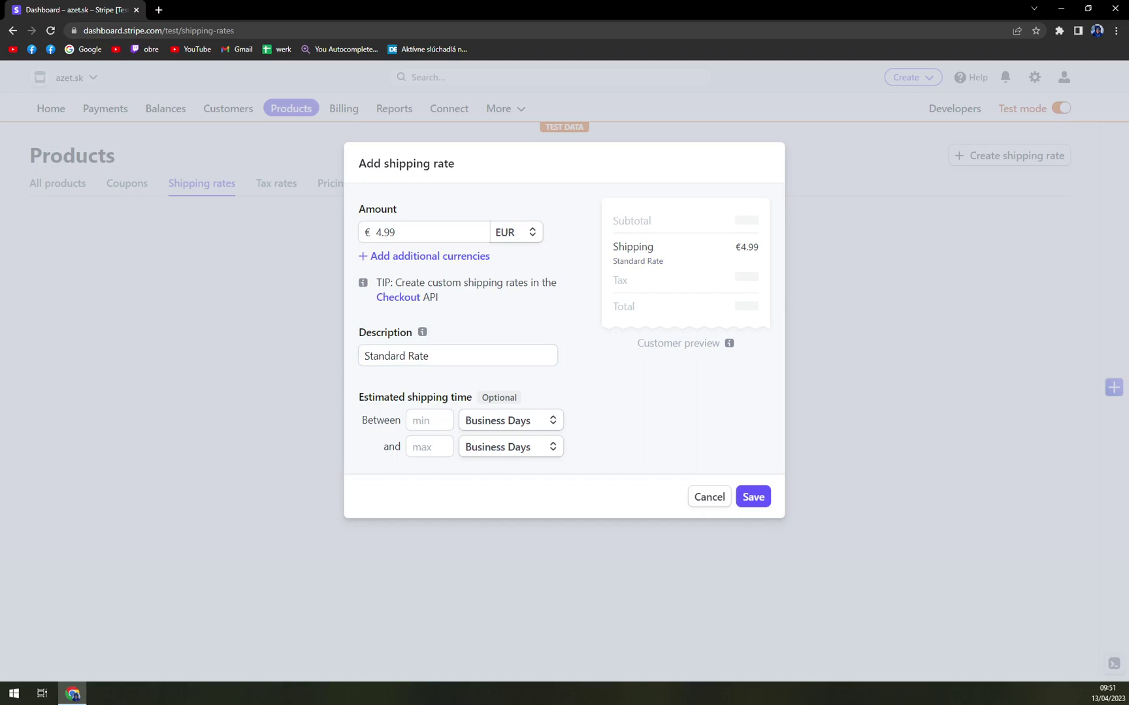
Set the estimated shipping time to between 1 and 5 business days and save the Standard Rate.
{"action": "left_click", "coordinate": [477, 422]}
{"action": "left_click", "coordinate": [499, 468]}
{"action": "left_click", "coordinate": [414, 420]}
{"action": "type", "text": "1"}
{"action": "key", "text": "Tab"}
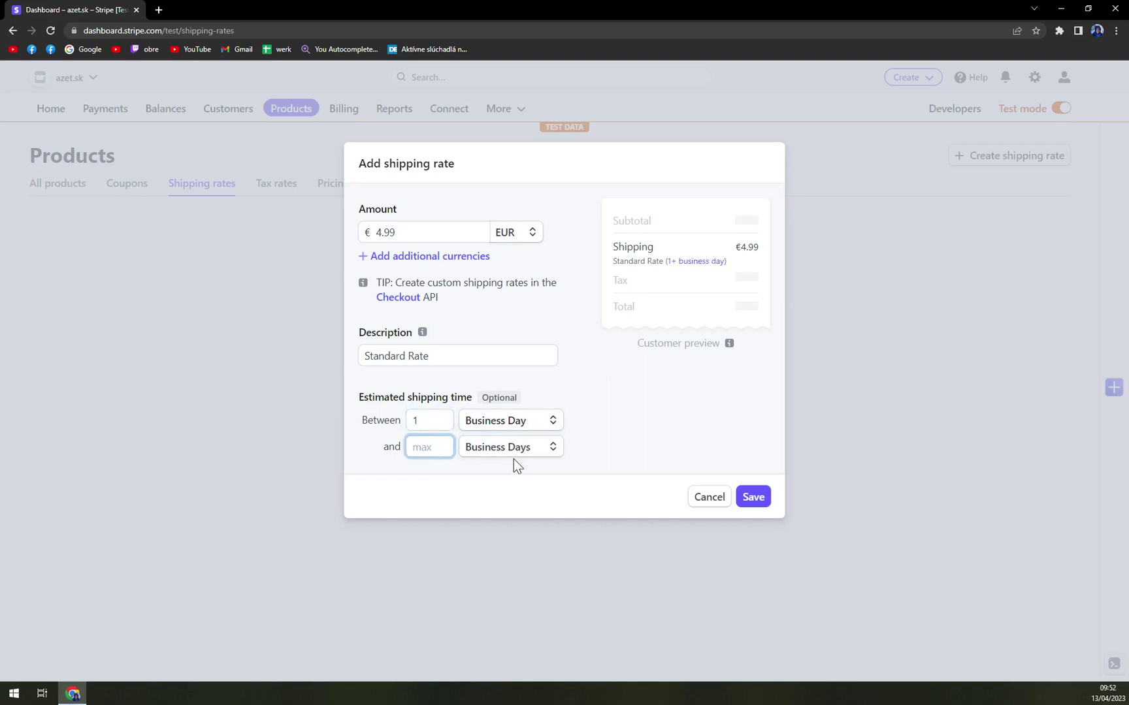
{"action": "type", "text": "5"}
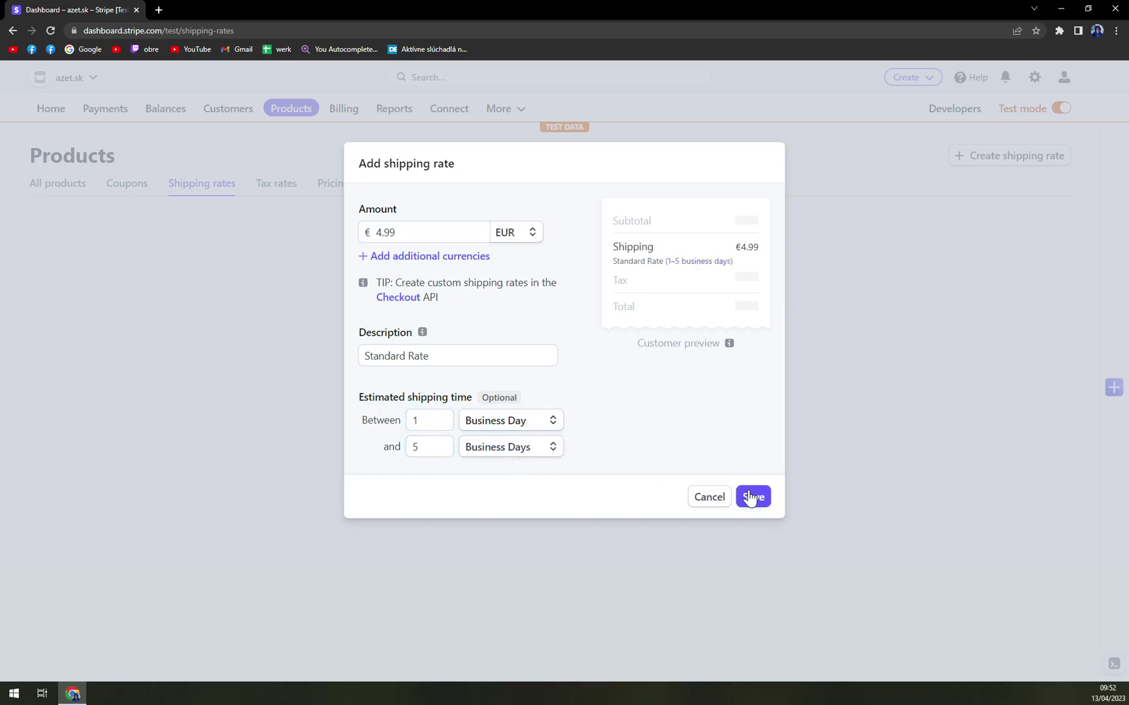
{"action": "left_click", "coordinate": [752, 498]}
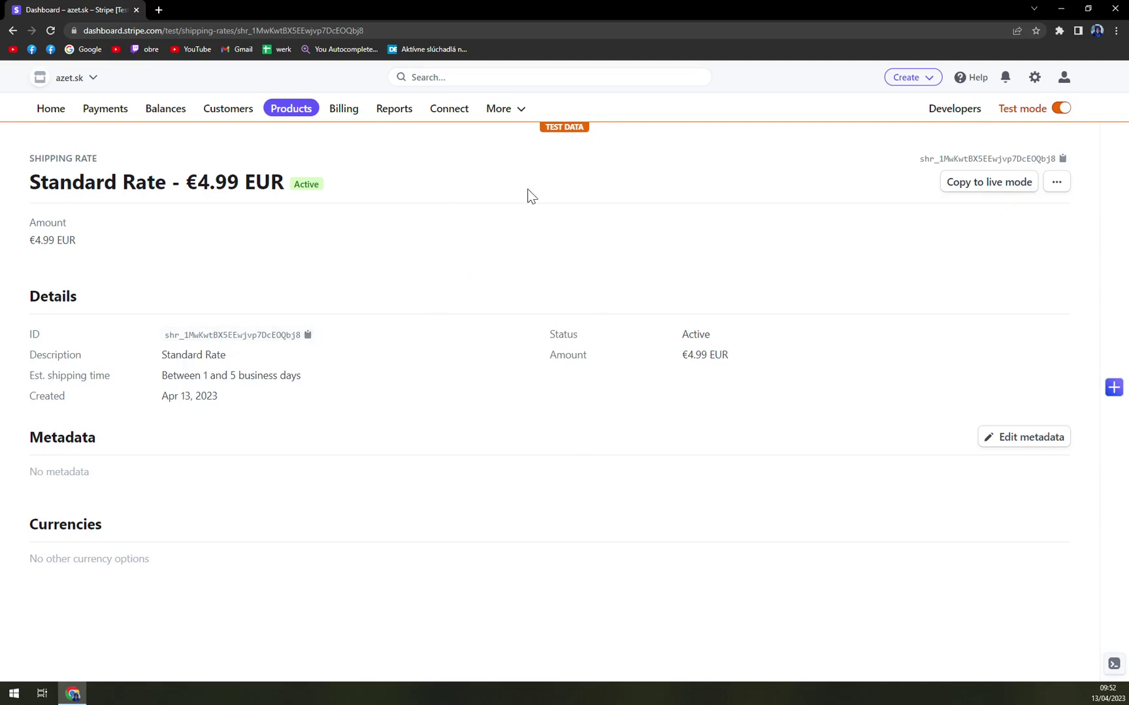
Copy the Standard Rate to live mode and return to the list of shipping rates.
{"action": "left_click", "coordinate": [1015, 190]}
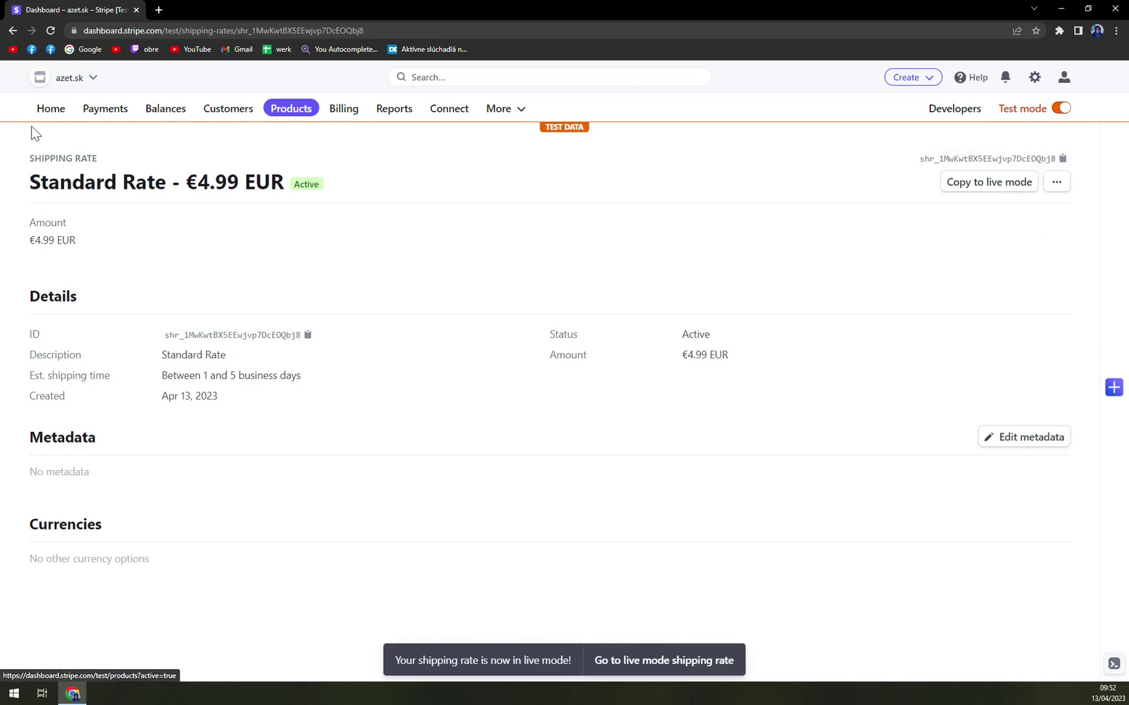
{"action": "left_click", "coordinate": [277, 109]}
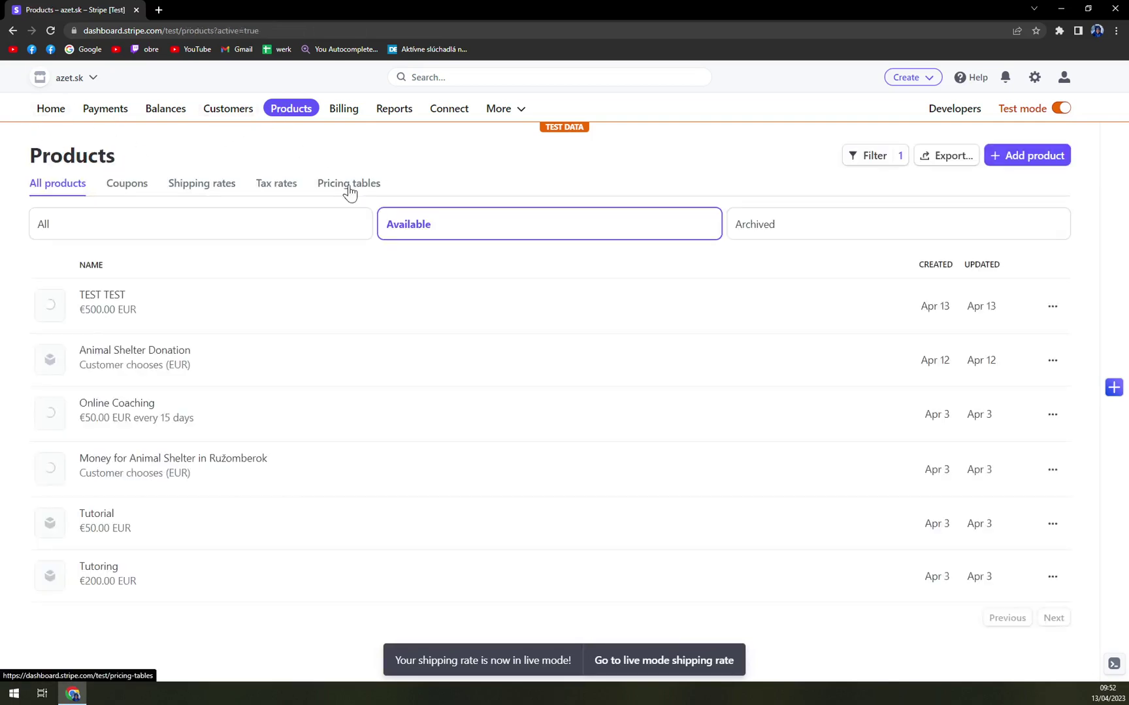
{"action": "left_click", "coordinate": [173, 185]}
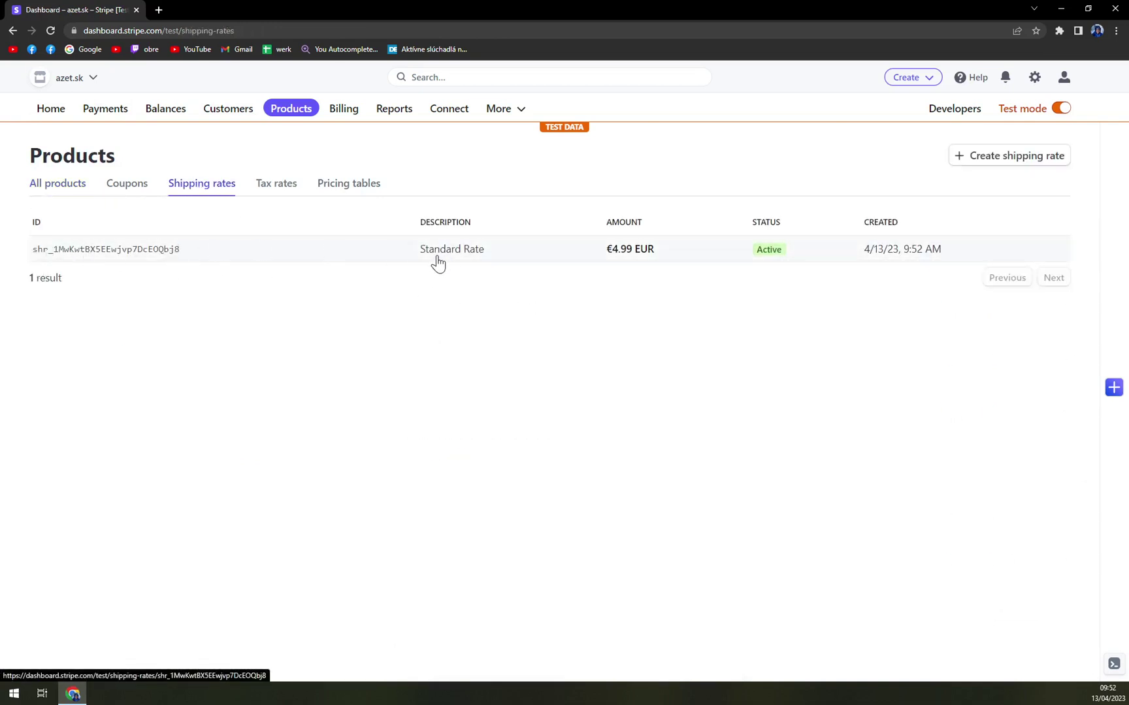
Start another shipping rate with an amount of 18.00 EUR and the description "Europe-wise".
{"action": "left_click", "coordinate": [1031, 167]}
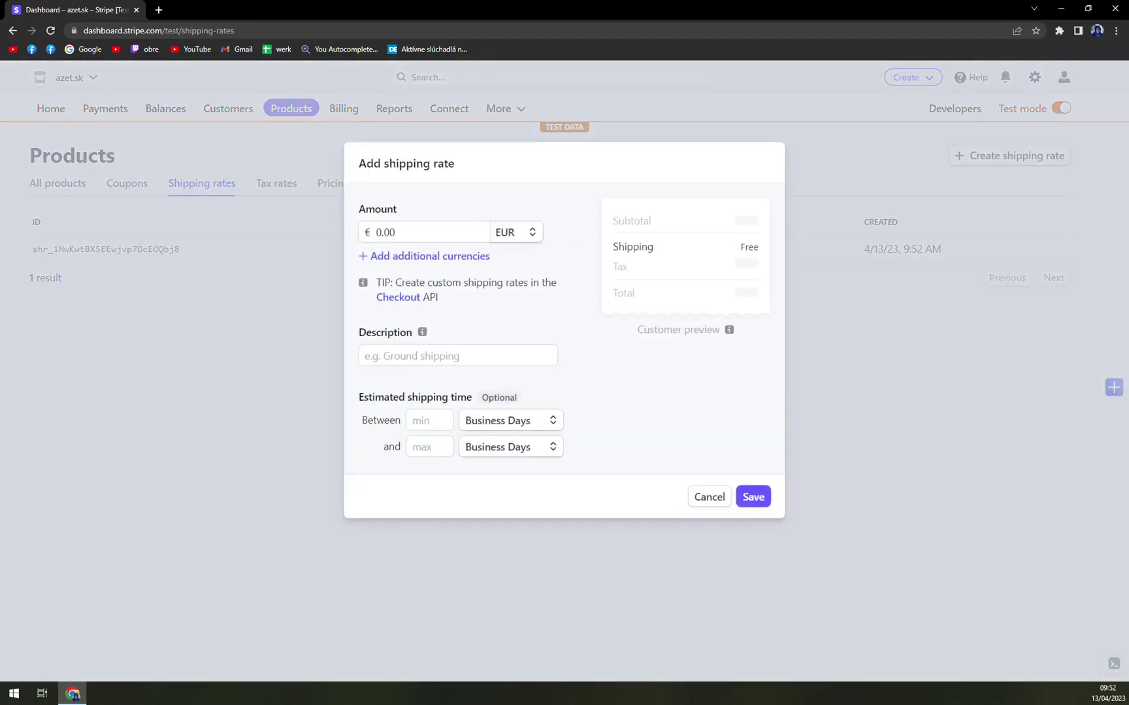
{"action": "type", "text": "18"}
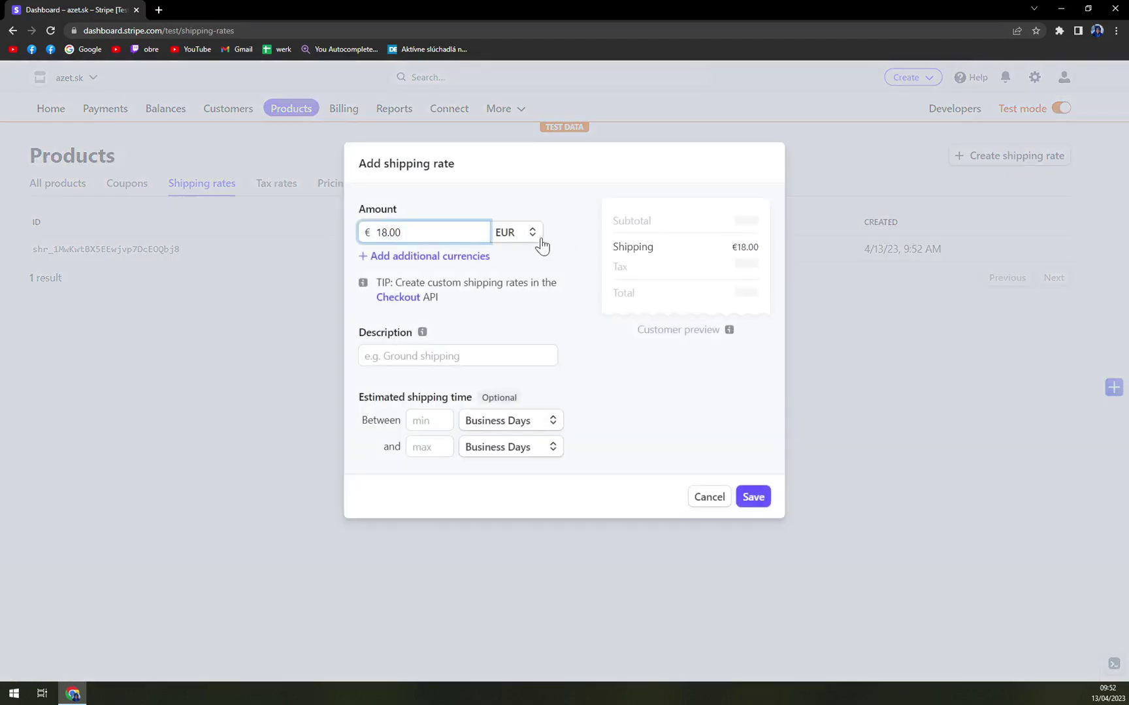
{"action": "left_click", "coordinate": [529, 273]}
{"action": "left_click", "coordinate": [476, 347]}
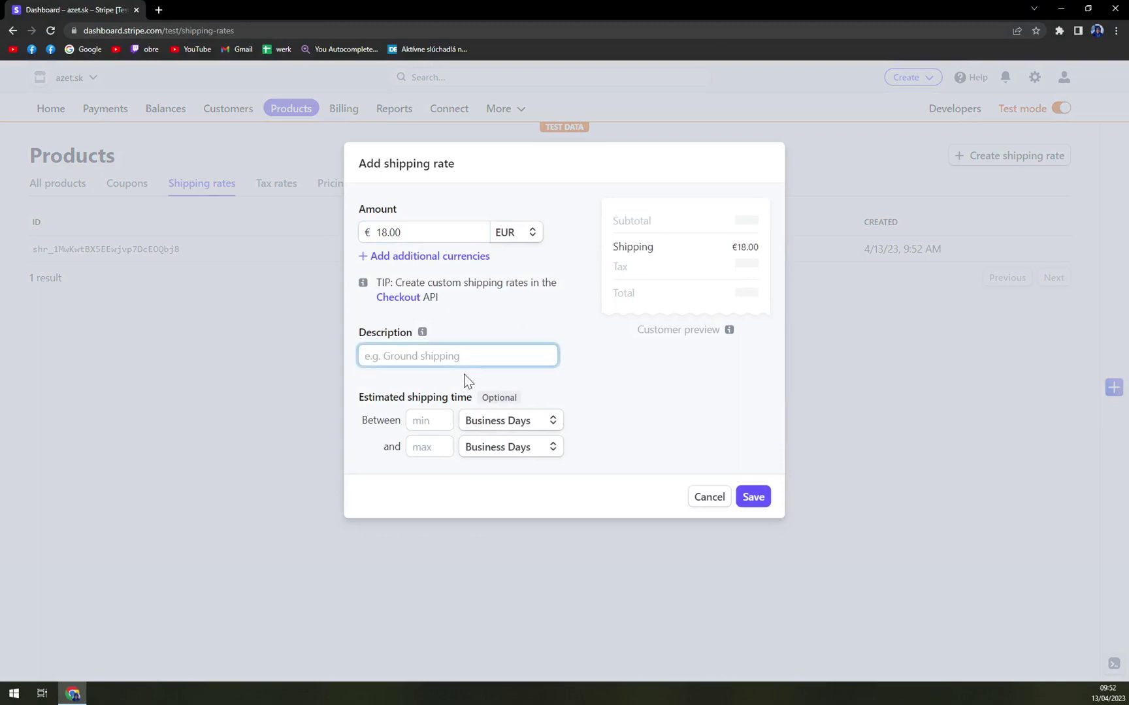
{"action": "type", "text": "E"}
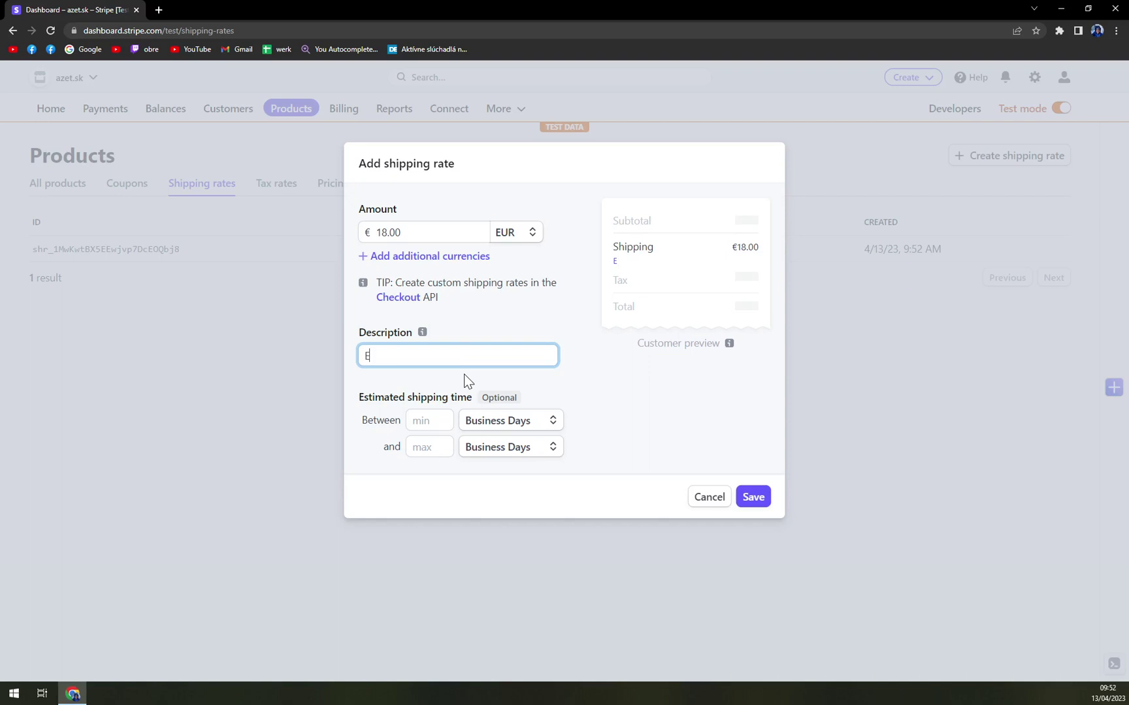
{"action": "type", "text": "urope-wise"}
Save the Europe-wise rate with an estimated shipping time of 5 to 10 business days and reopen the shipping rates list.
{"action": "left_click", "coordinate": [439, 416]}
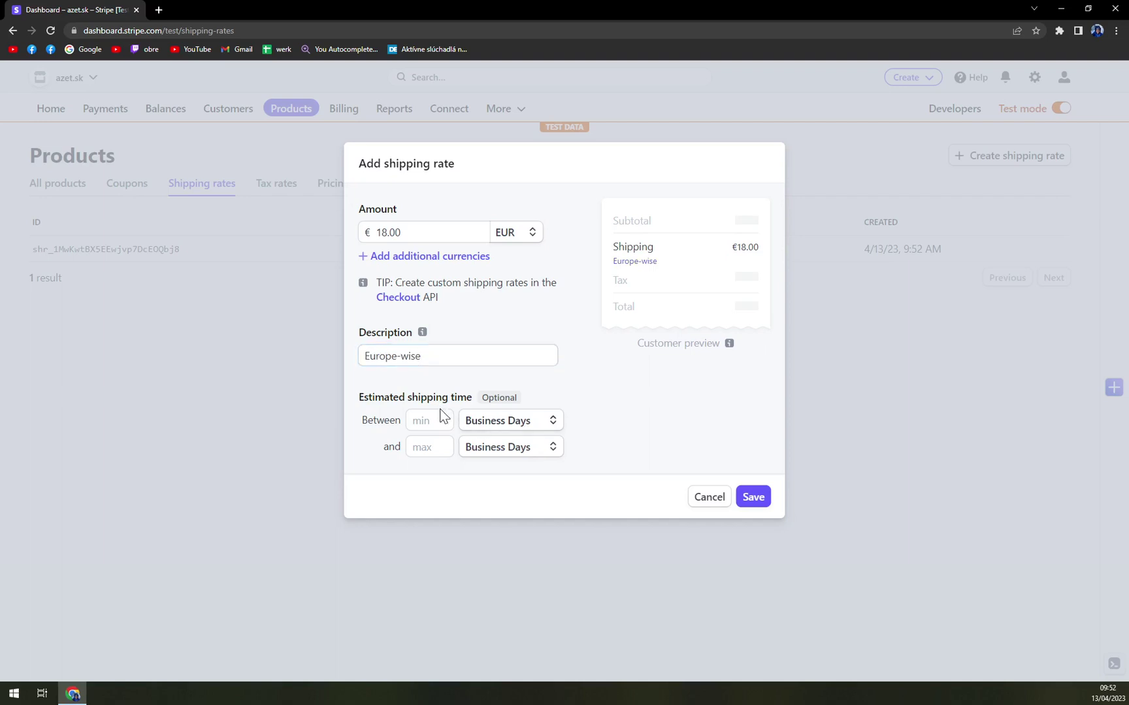
{"action": "type", "text": "5"}
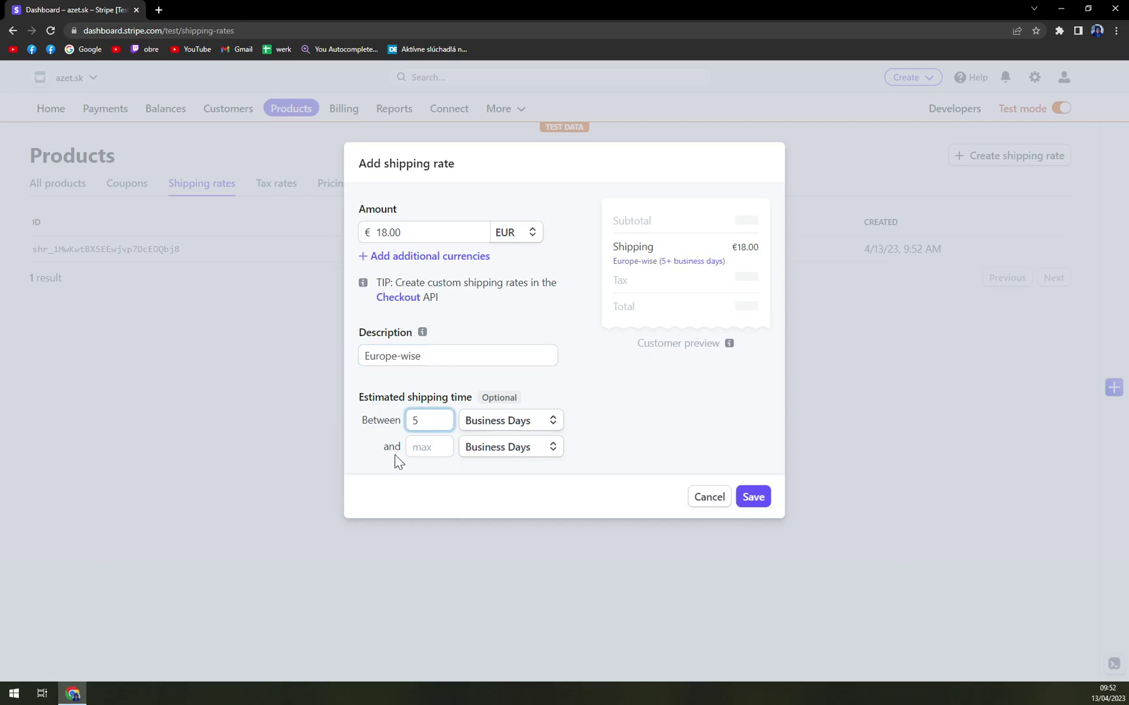
{"action": "left_click", "coordinate": [410, 456]}
{"action": "type", "text": "10"}
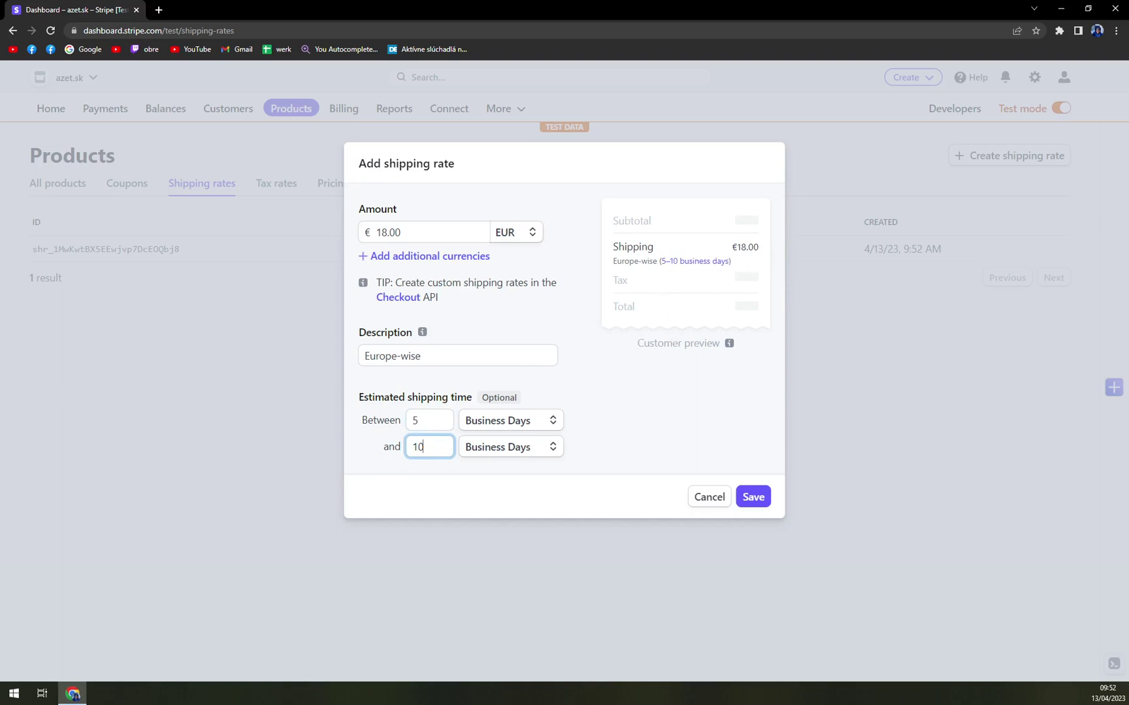
{"action": "left_click", "coordinate": [754, 499]}
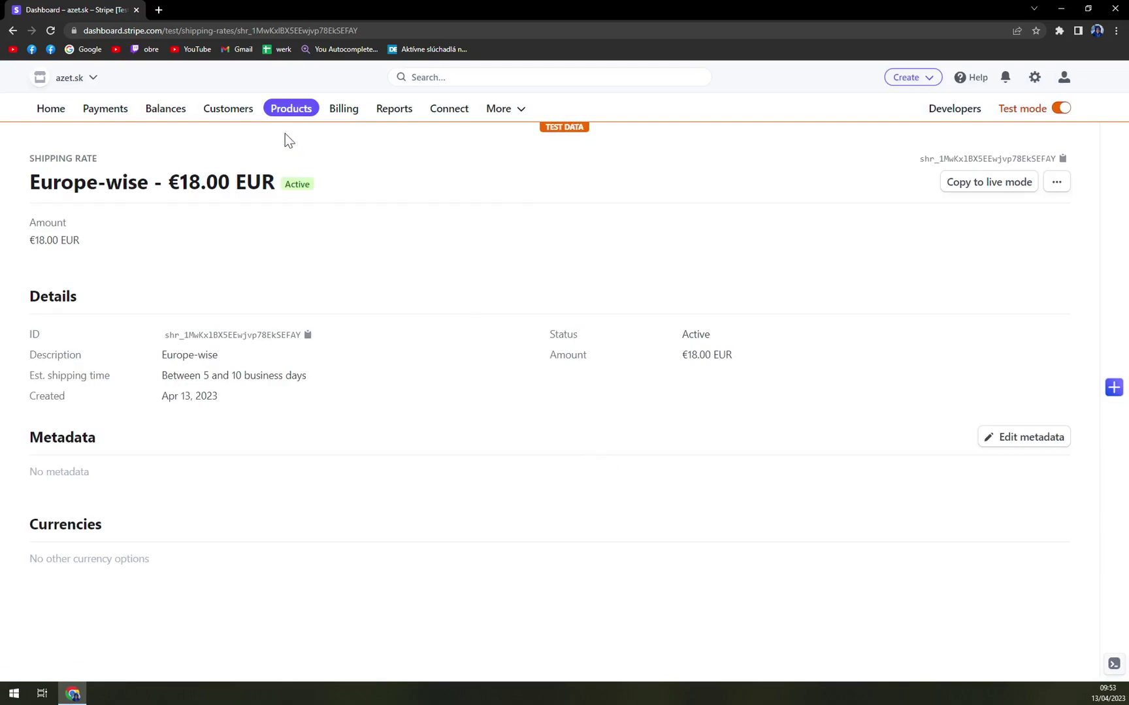
{"action": "left_click", "coordinate": [284, 111]}
{"action": "left_click", "coordinate": [204, 189]}
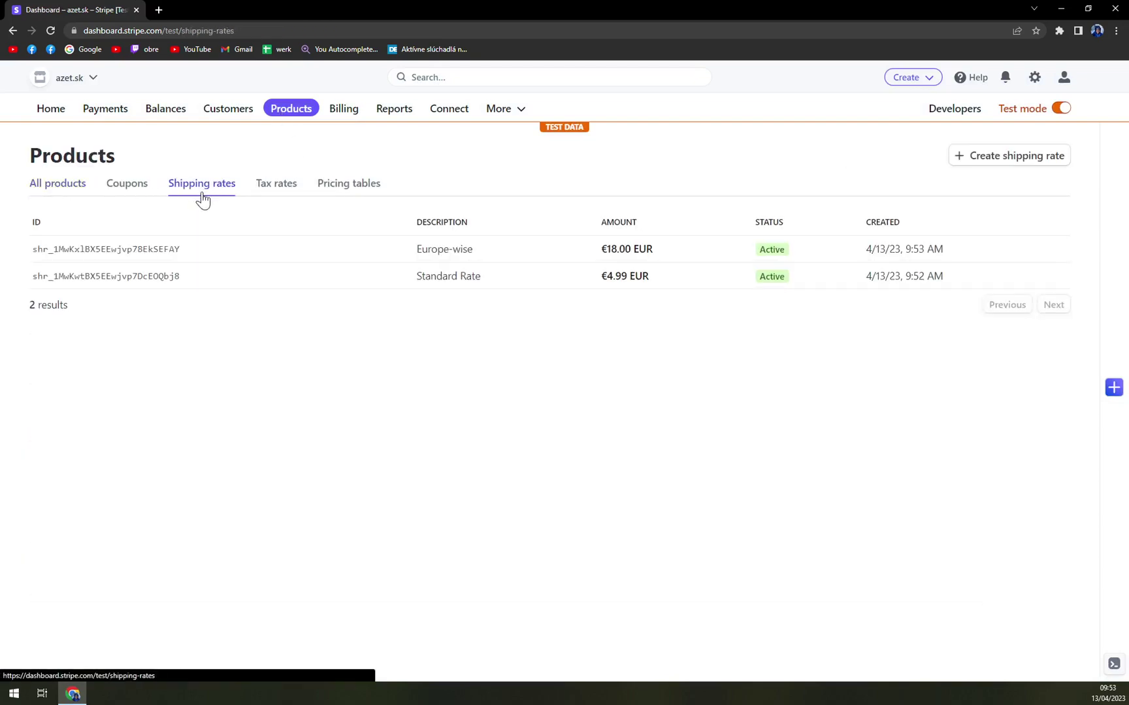